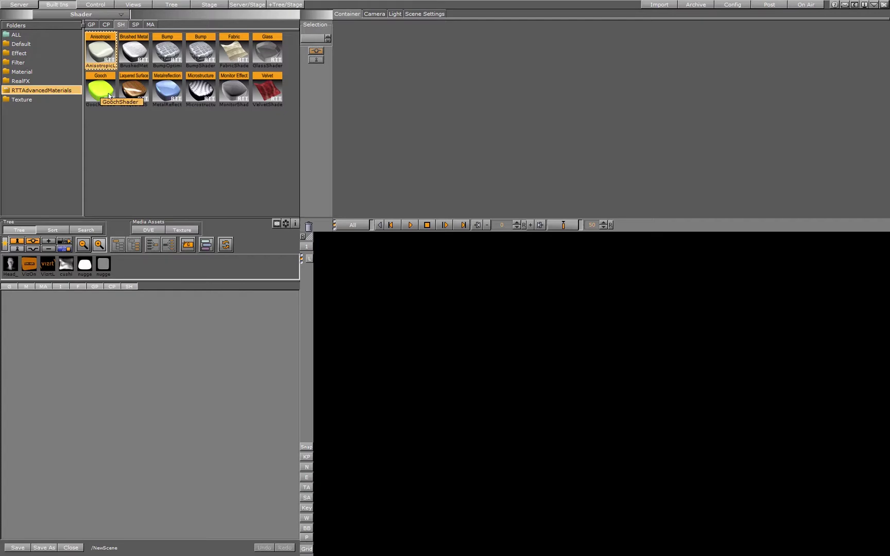
Switch to the Server scenes browser listing the RTT-SHADERS DEMO_SCENES folder.
click(14, 4)
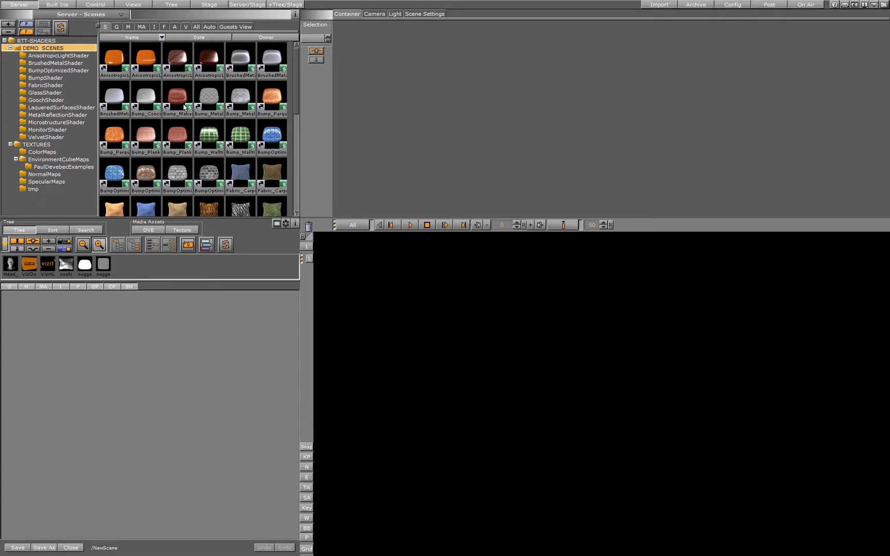
scroll(218, 165, down, 10)
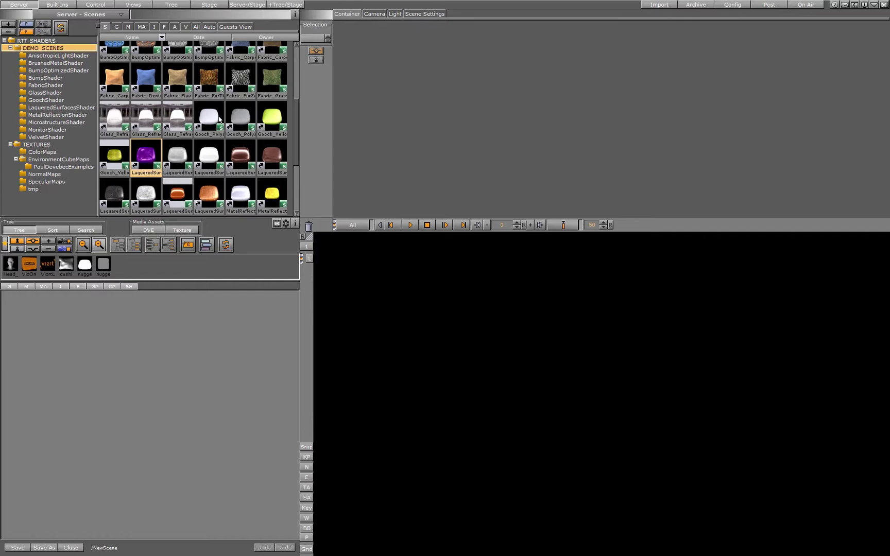
scroll(209, 103, up, 3)
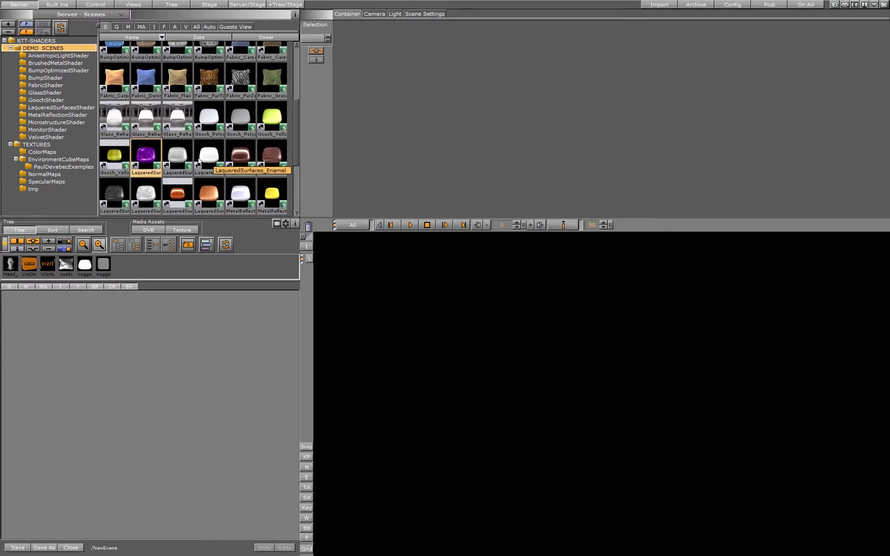
scroll(198, 71, up, 4)
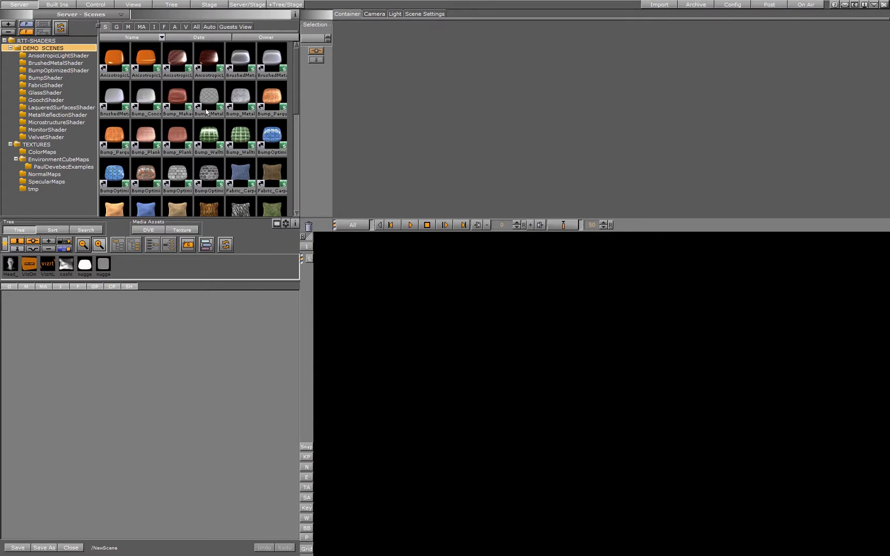
scroll(238, 150, down, 6)
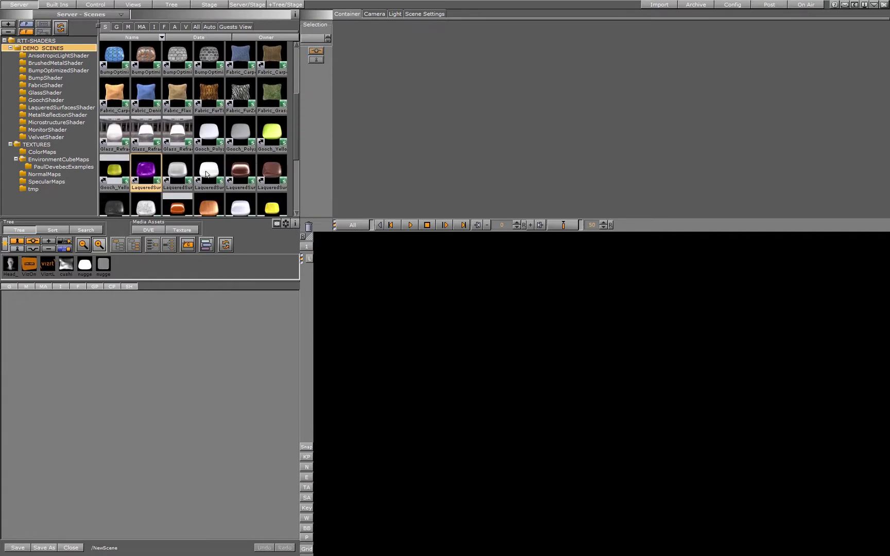
scroll(211, 191, up, 6)
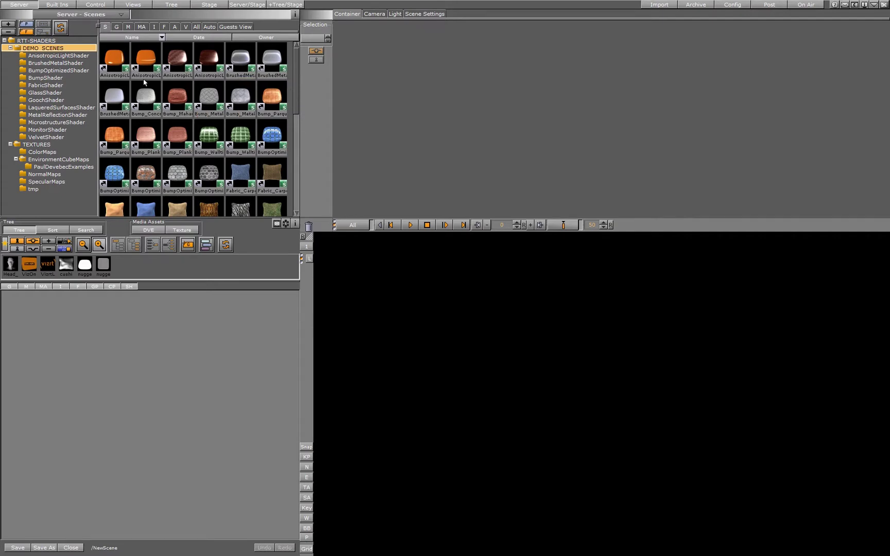
Load the AnisotropicLight_Clean1 demo scene, then play and stop its animation.
double_click(116, 64)
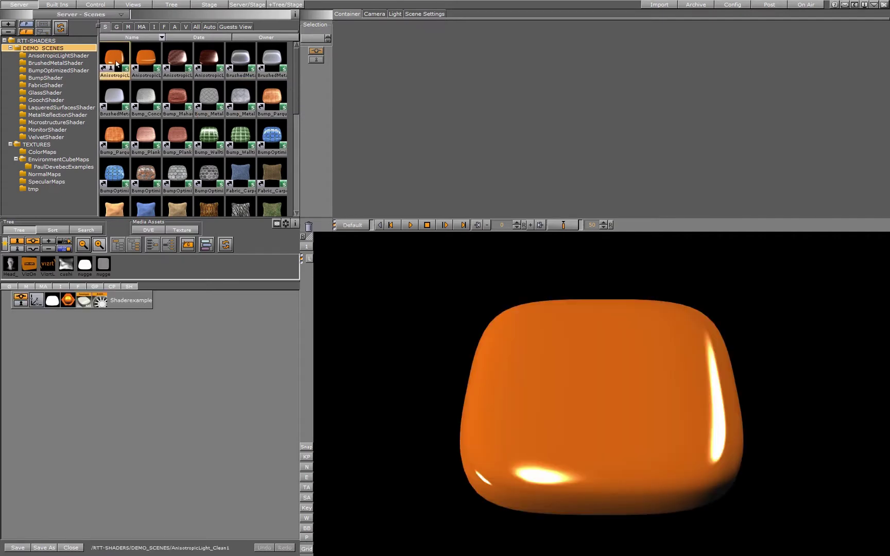
click(409, 226)
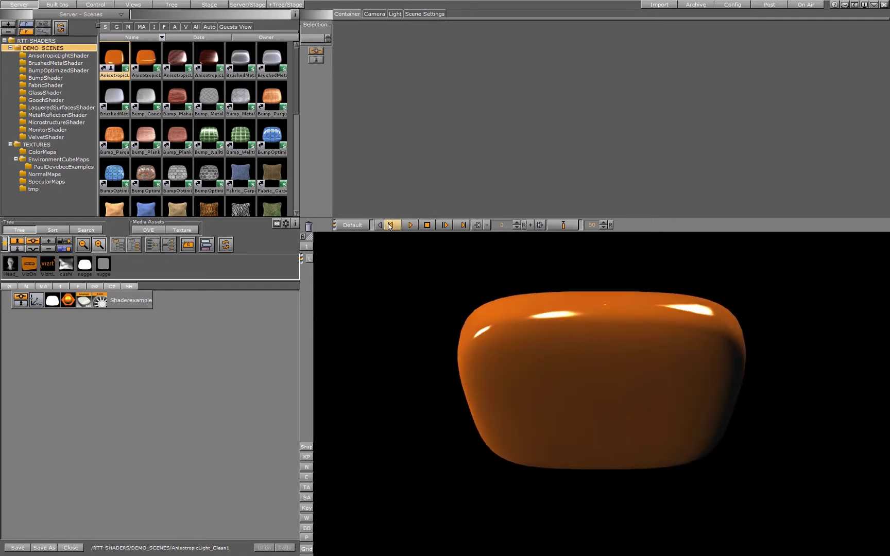
click(429, 228)
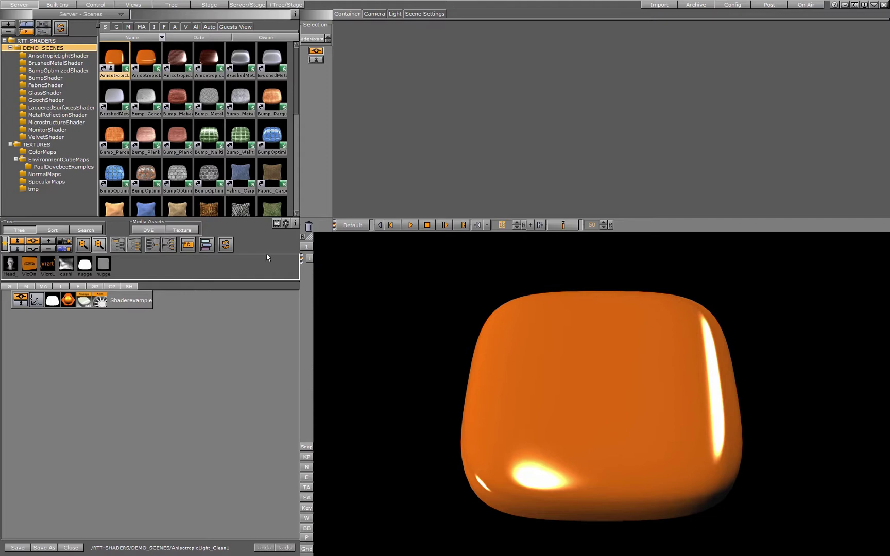
Open Shaderexample's anisotropic shader, toggle it off and on, and rewind to frame 0.
click(84, 301)
click(327, 122)
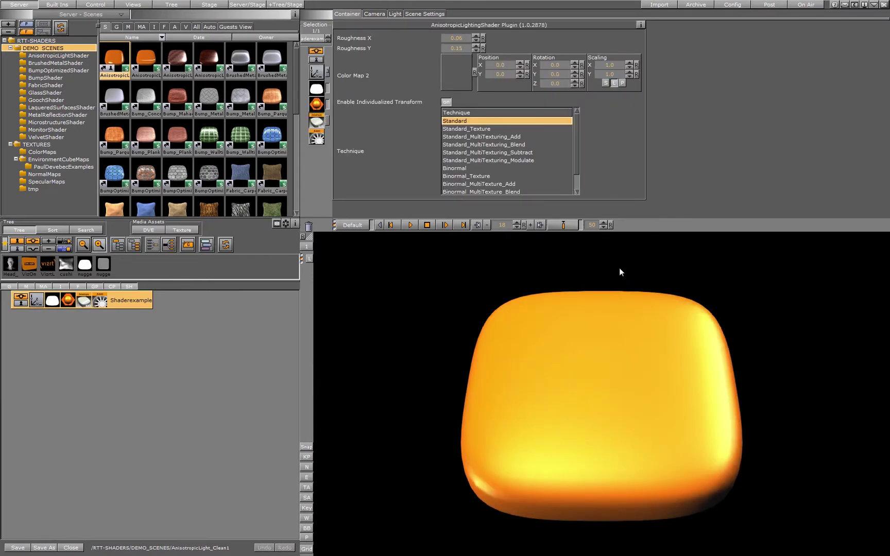
click(410, 225)
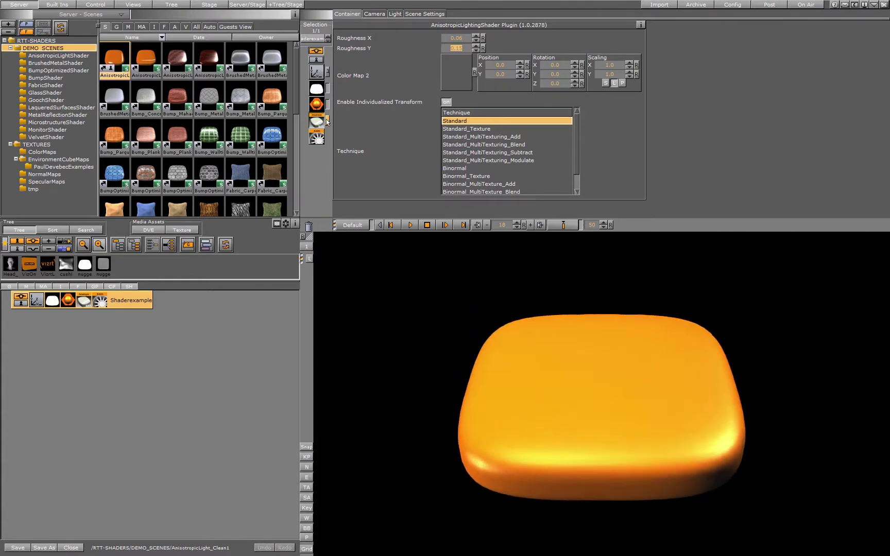
click(327, 121)
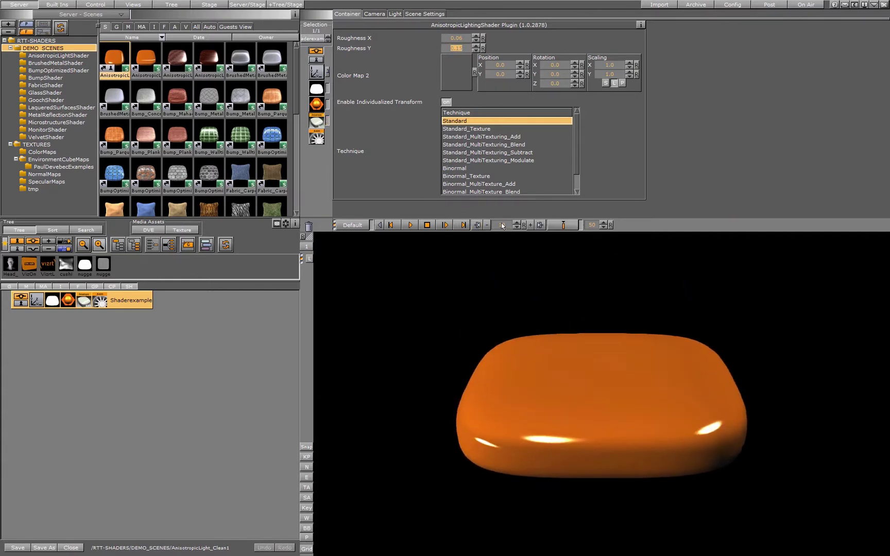
drag(492, 229, 472, 231)
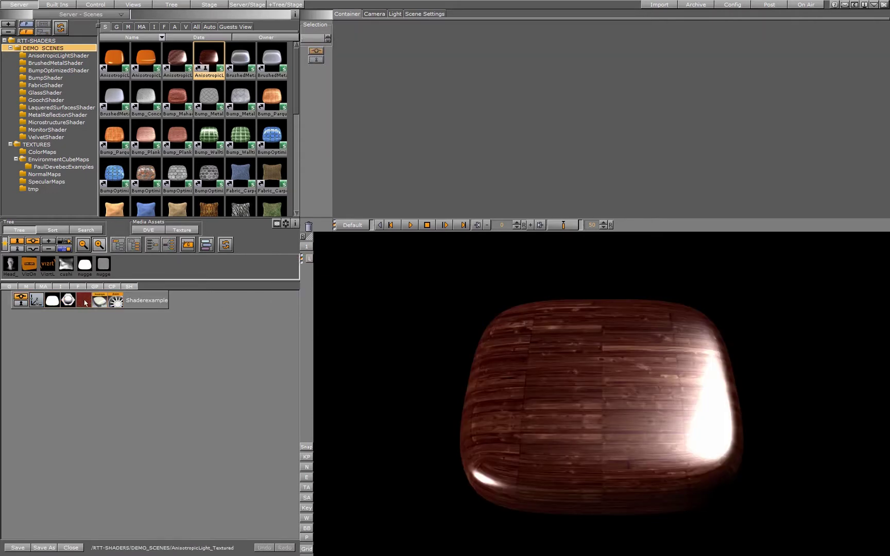
Play the textured scene and set its anisotropic shader roughness to 0.22 X and 0.73 Y.
click(410, 225)
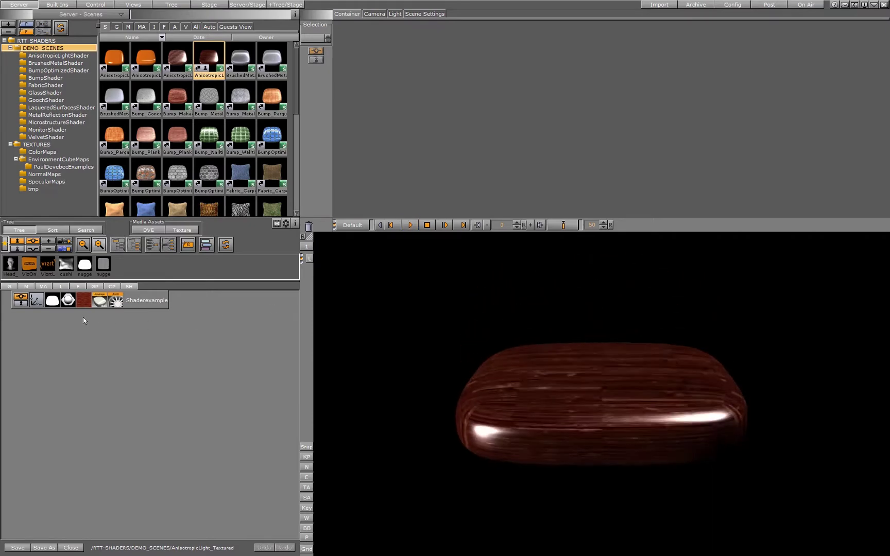
click(100, 300)
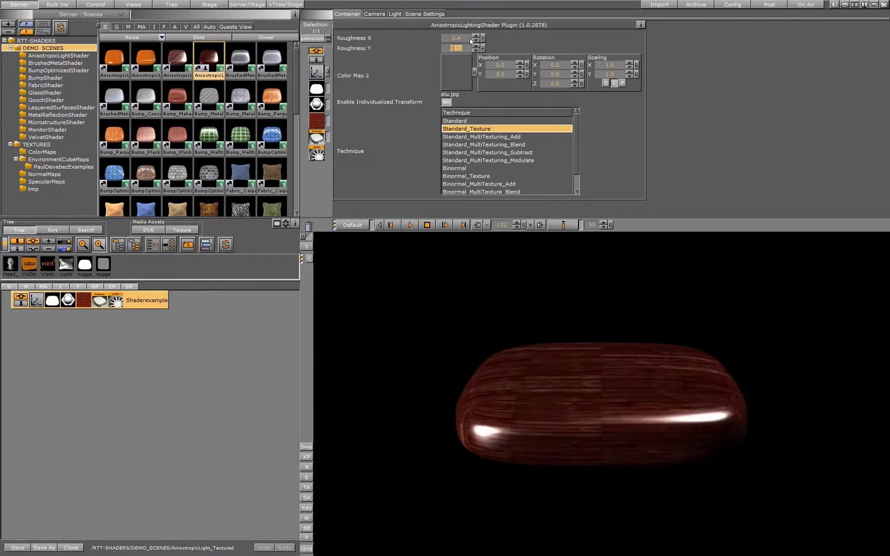
mouse_move(457, 48)
mouse_down()
mouse_move(466, 52)
mouse_move(447, 50)
mouse_move(459, 36)
mouse_move(432, 34)
mouse_up()
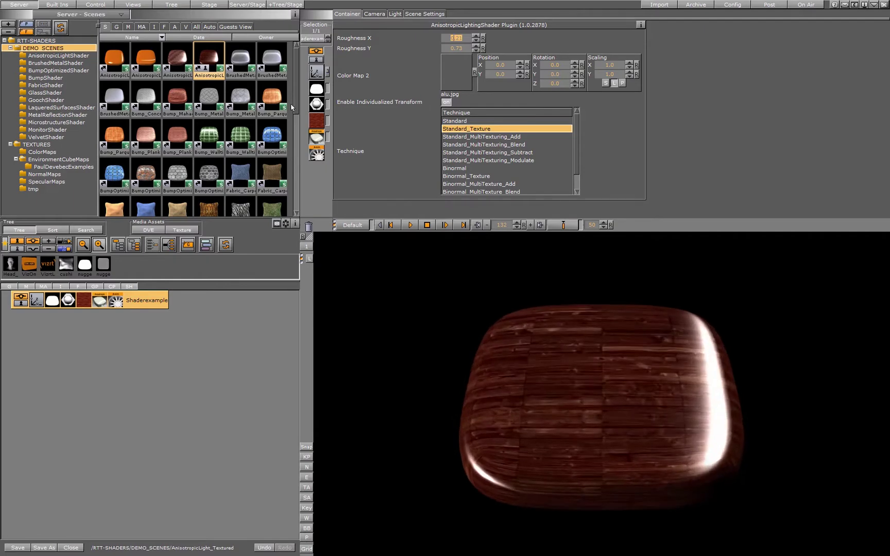
Load BrushedMetal_Alu without saving, play it, and show its BrushedMetalShader settings.
double_click(243, 63)
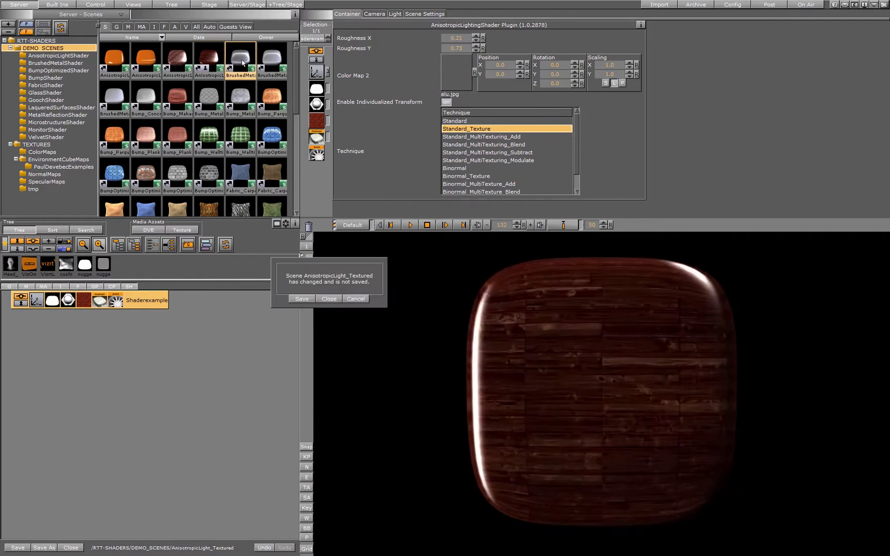
click(329, 298)
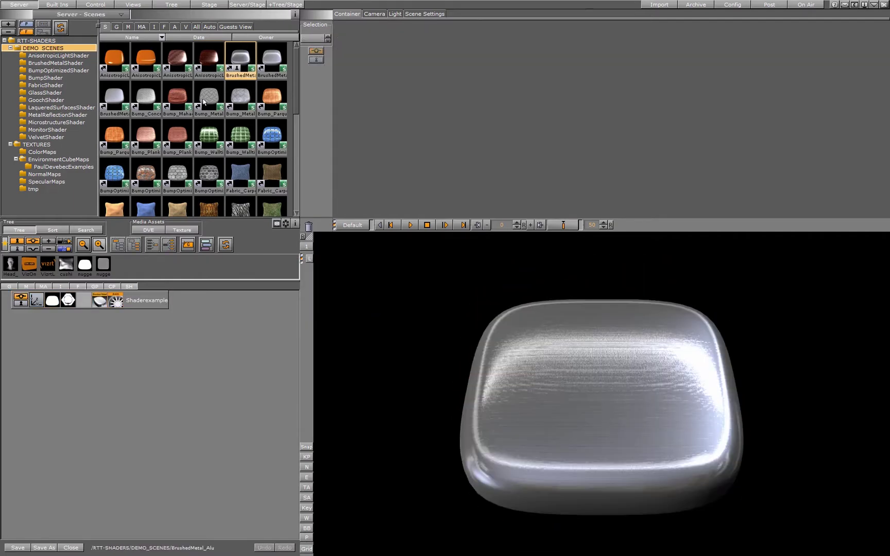
click(409, 225)
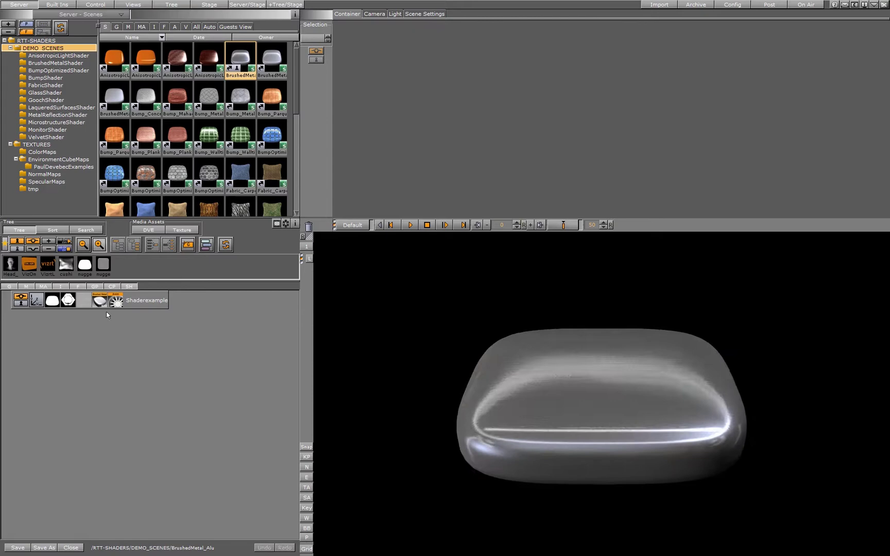
click(100, 300)
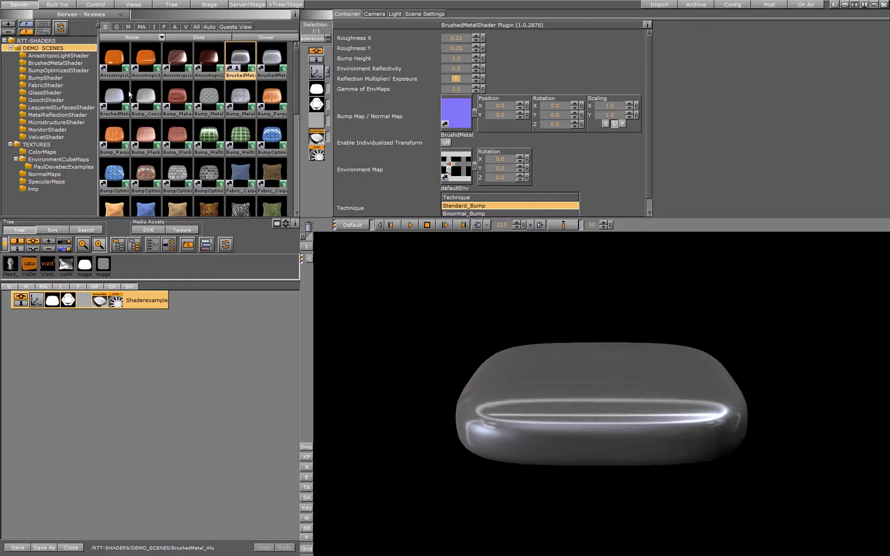
Load and play Bump_MetalPlate2, then show its BumpShader settings down to the environment map.
double_click(238, 101)
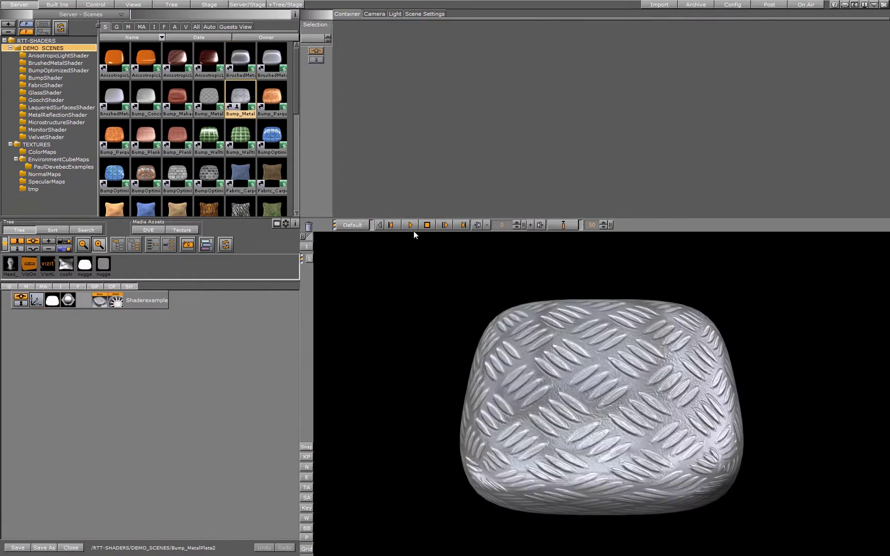
click(410, 225)
click(96, 306)
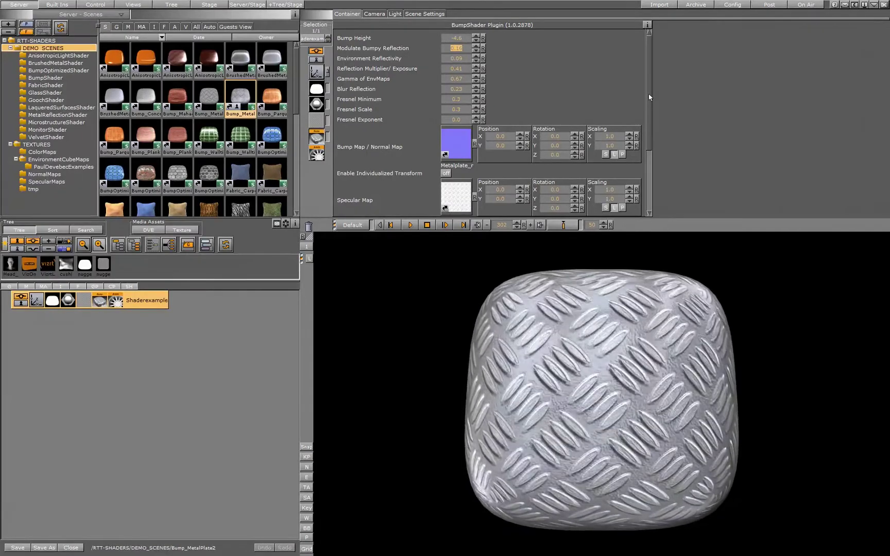
scroll(649, 102, down, 1)
scroll(646, 119, down, 3)
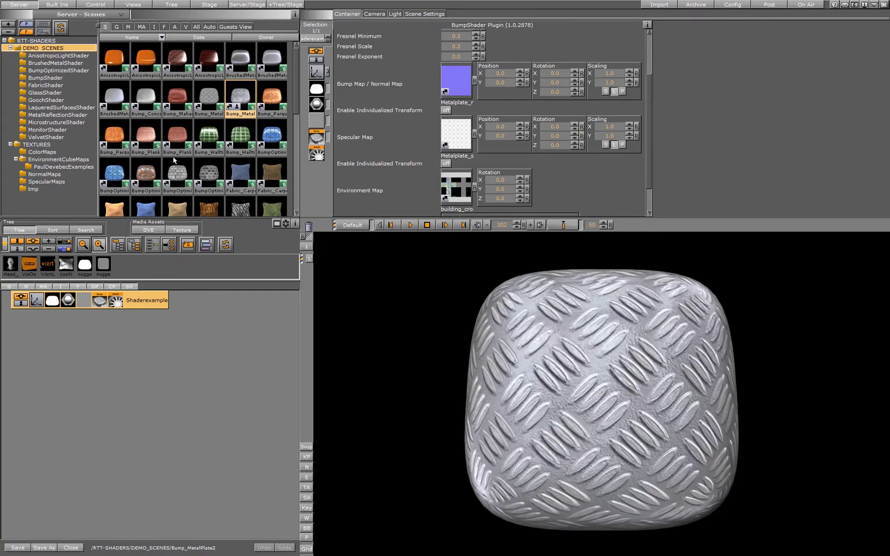
scroll(178, 150, down, 1)
scroll(178, 150, down, 3)
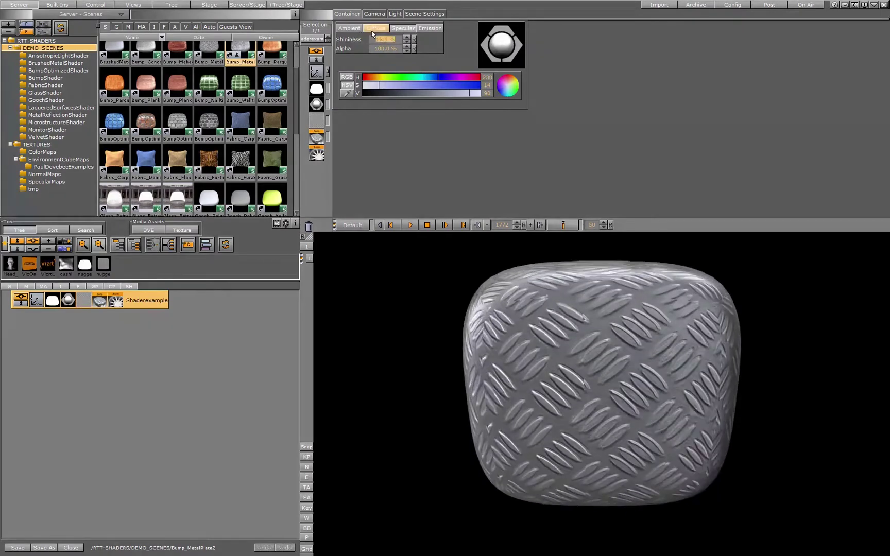
Lower the material shininess to 100% and return to the BumpShader settings.
drag(389, 38, 381, 40)
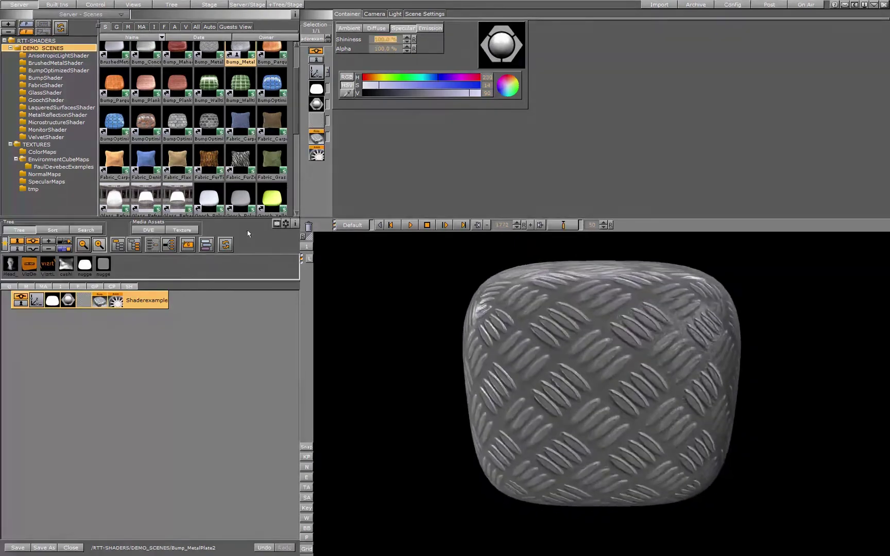
click(316, 137)
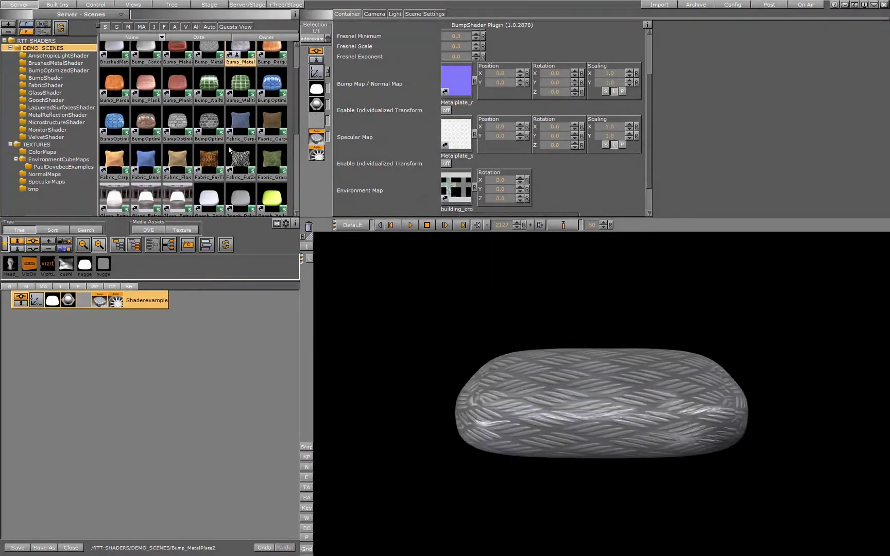
Load Fabric_CarpetBlue and show its FabricShader settings (Velvety 0.17, Bump Height 5.4).
double_click(245, 127)
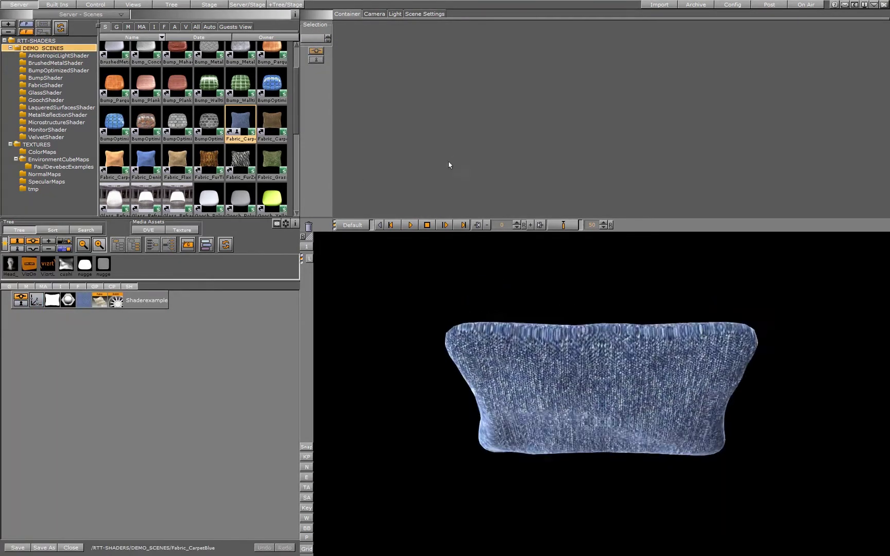
click(98, 303)
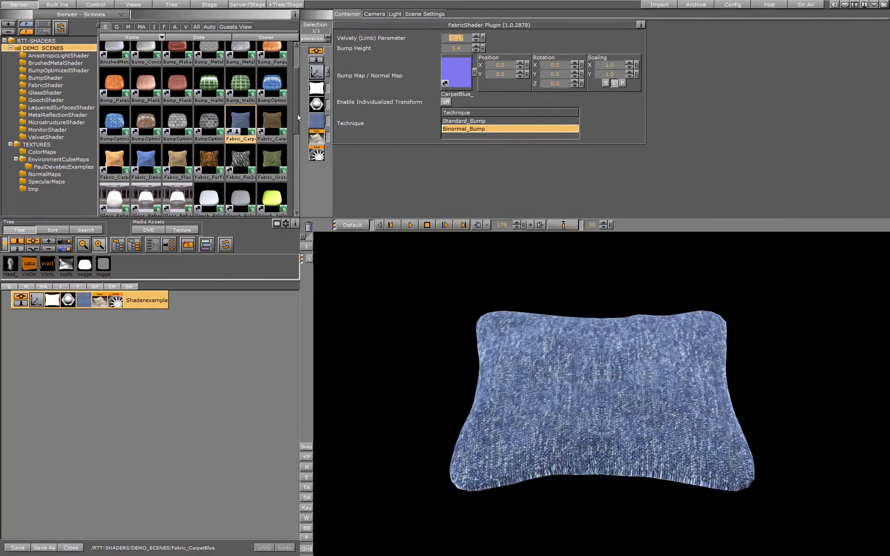
mouse_move(297, 114)
mouse_down()
mouse_move(296, 147)
mouse_move(296, 98)
mouse_up()
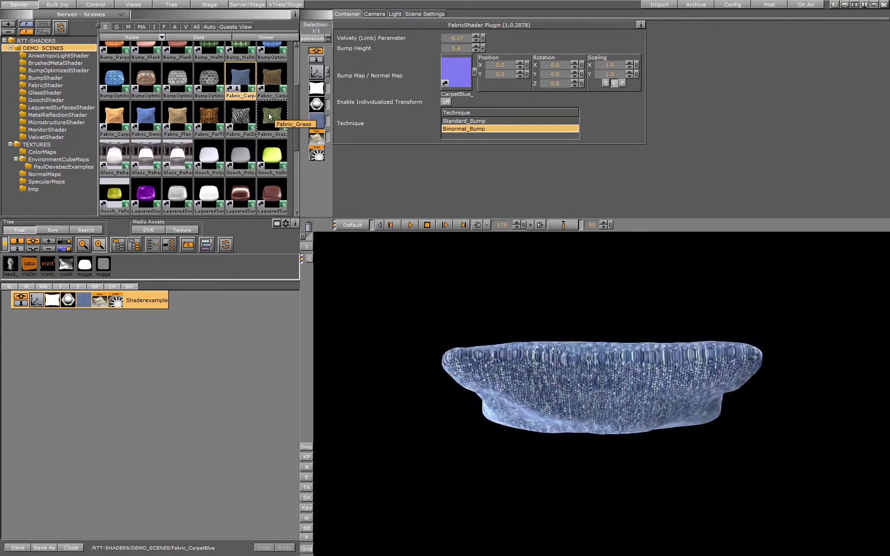
Preview the Fabric_Grass and Glass_RefractionBump demo scenes' animations.
double_click(268, 114)
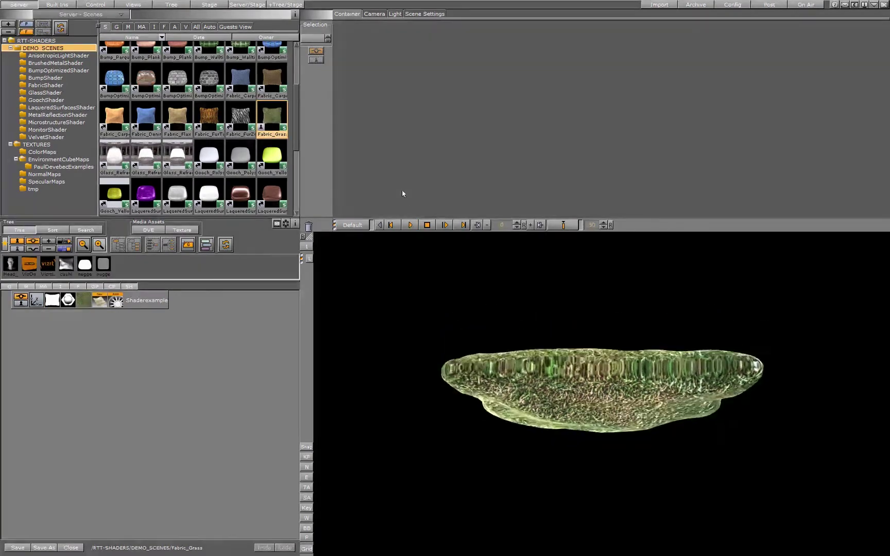
click(427, 225)
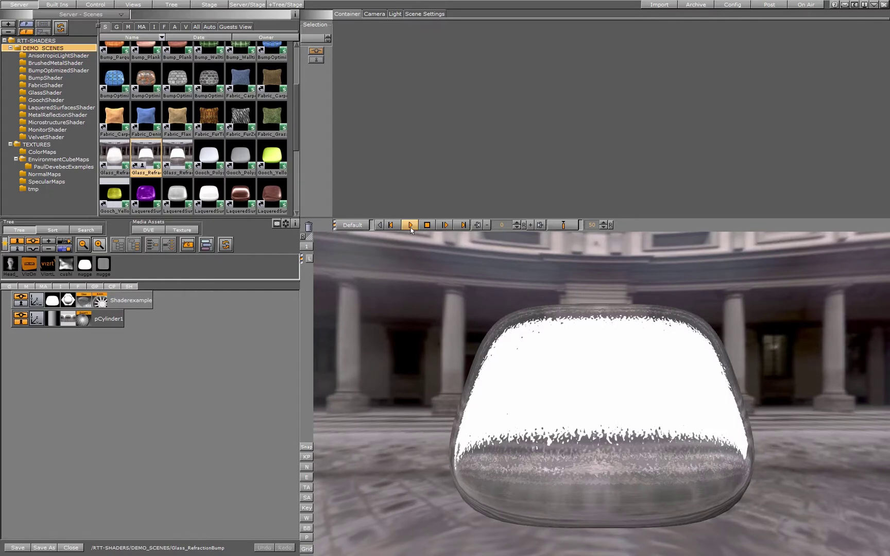
click(410, 226)
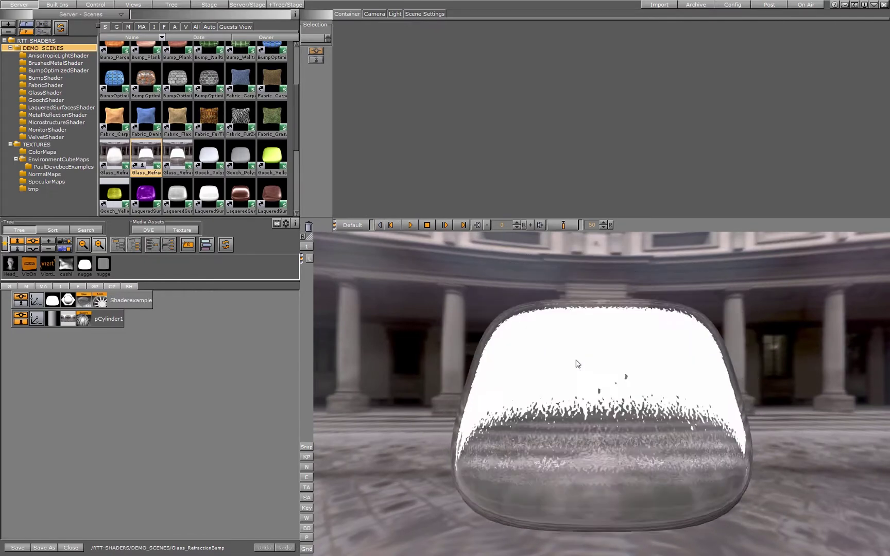
Load Glass_RefractionBlurredBump, play it to frame 30, and show its GlassShader settings.
click(114, 155)
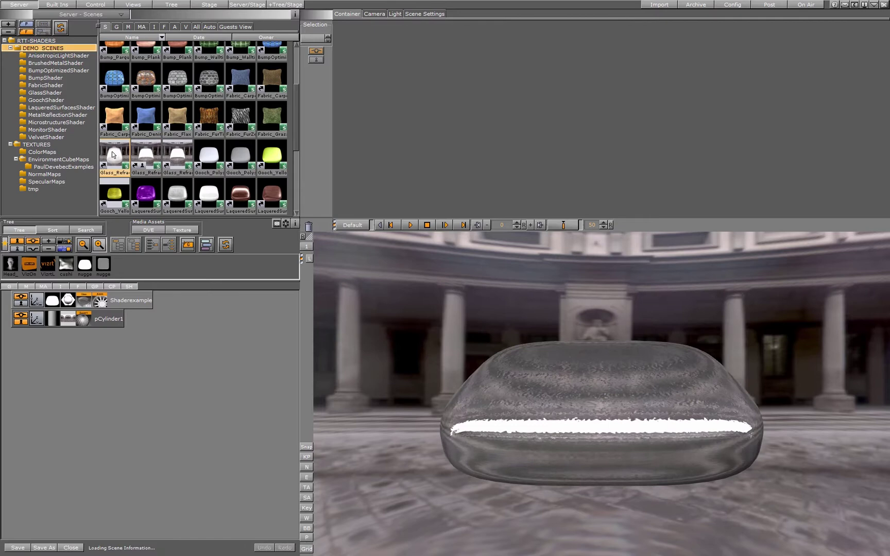
click(410, 226)
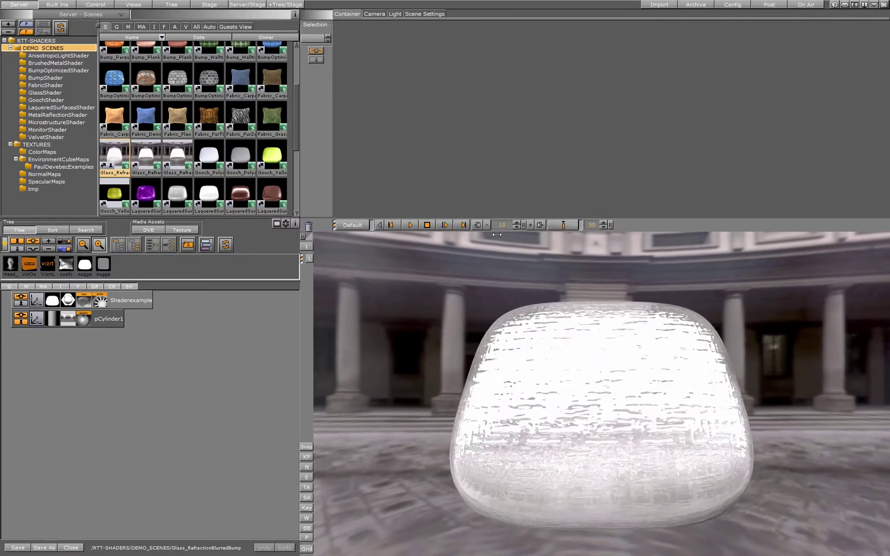
drag(511, 235, 507, 235)
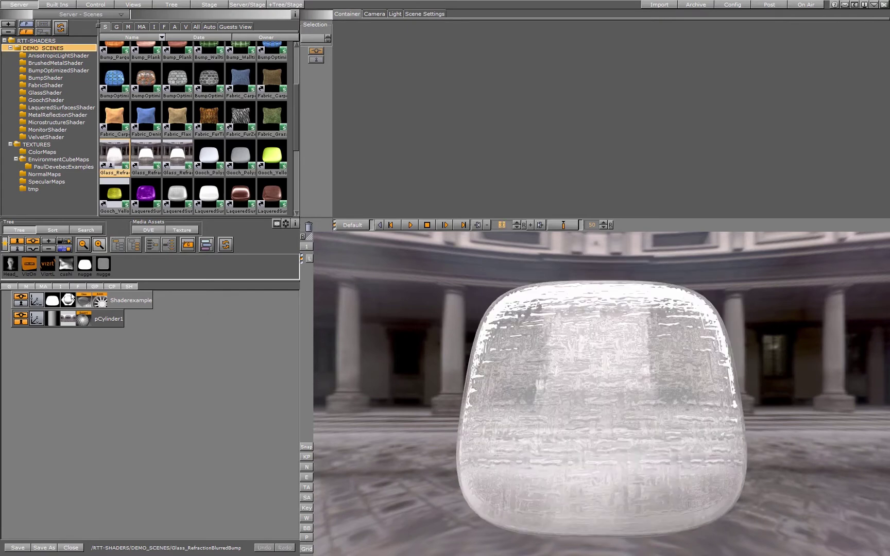
click(81, 302)
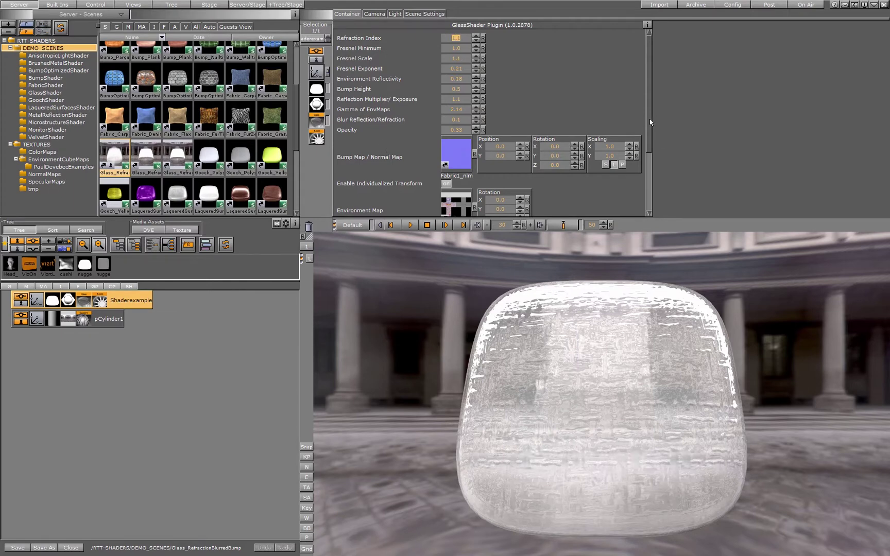
drag(649, 122, 649, 144)
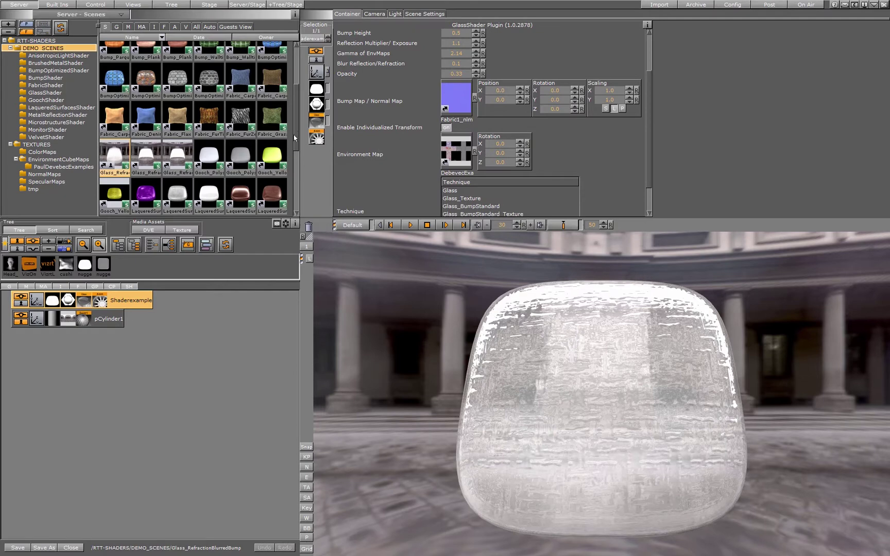
drag(298, 140, 296, 151)
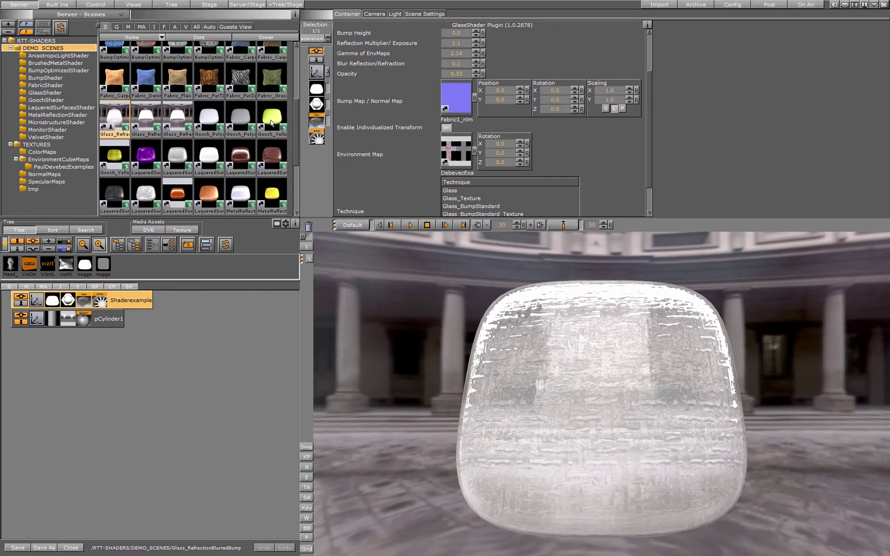
Load Gooch_YellowGreen, show its GoochShader settings, stop the animation, and scroll the scene grid.
double_click(282, 126)
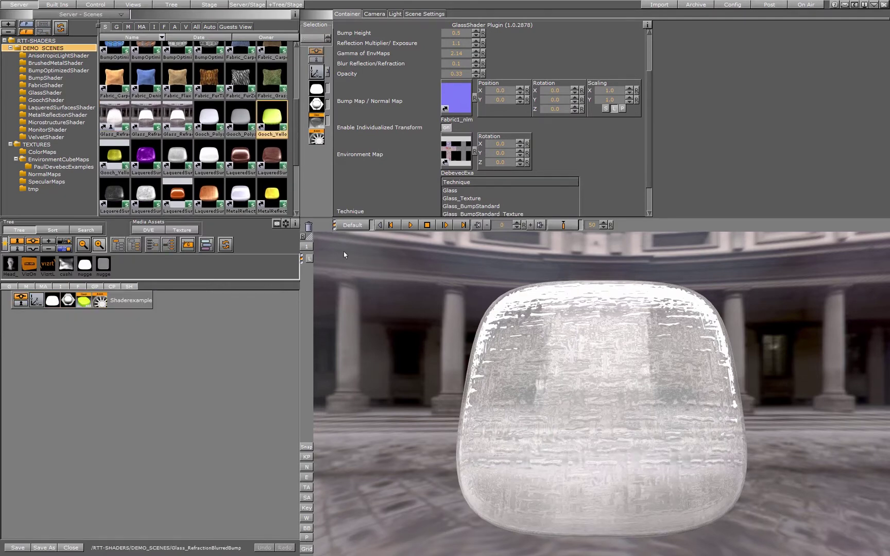
click(84, 302)
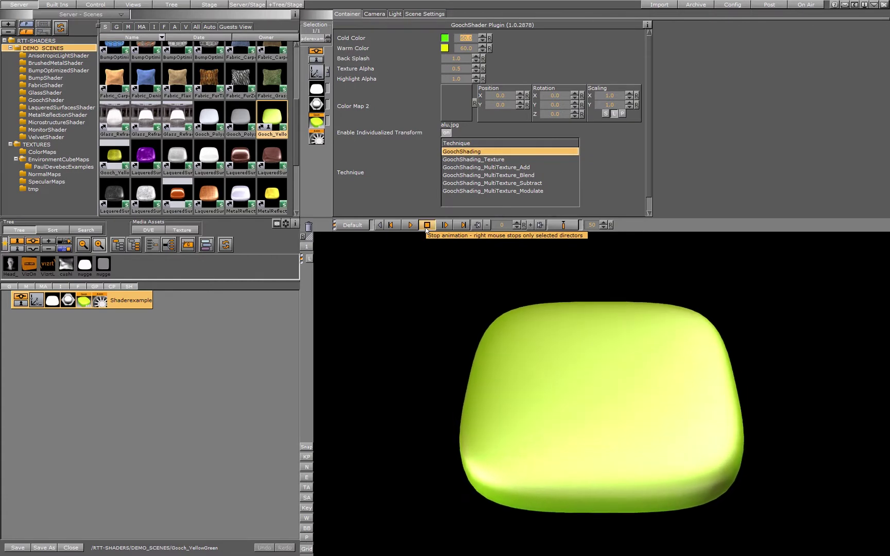
click(427, 225)
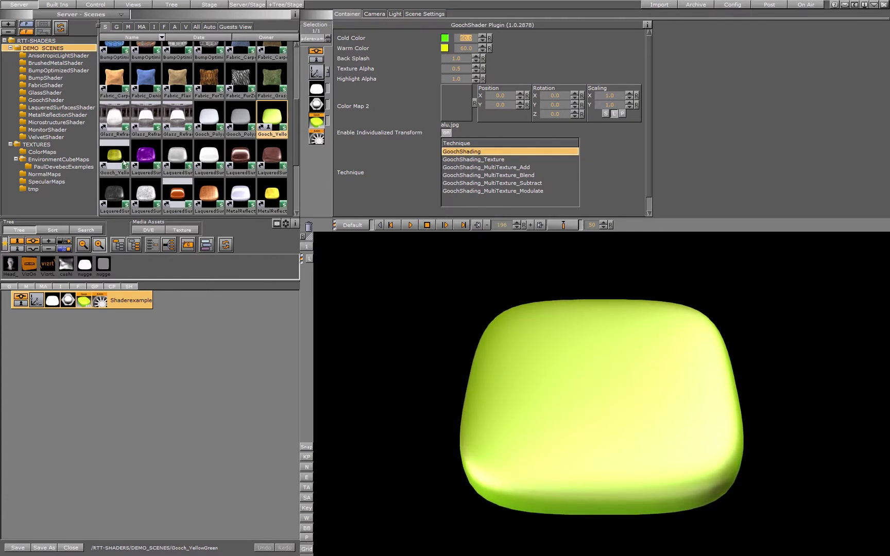
scroll(154, 155, down, 1)
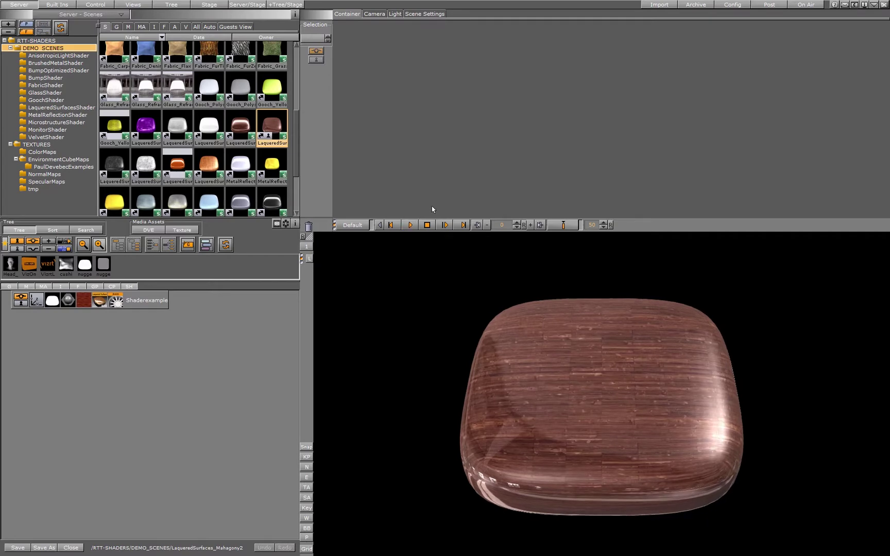
Rotate the lacquered mahogany object to inspect it, then scroll down.
drag(538, 389, 594, 90)
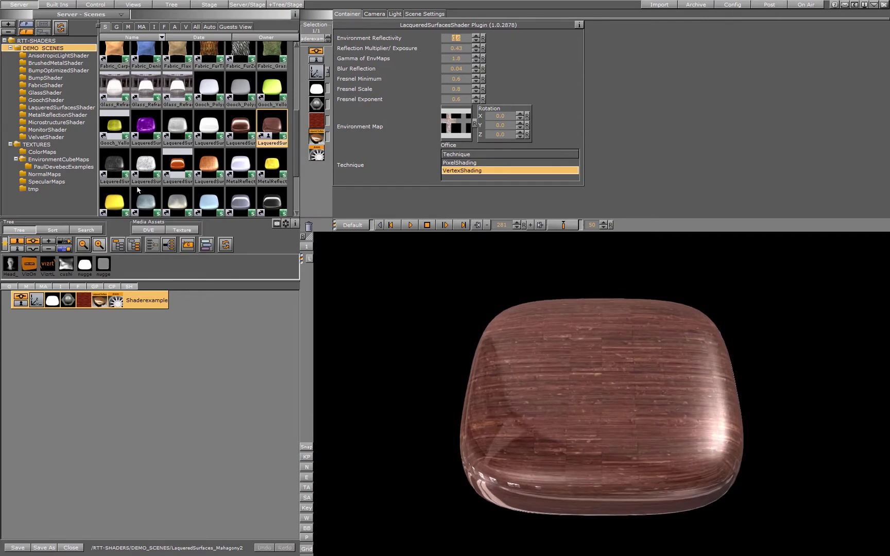
scroll(154, 180, down, 1)
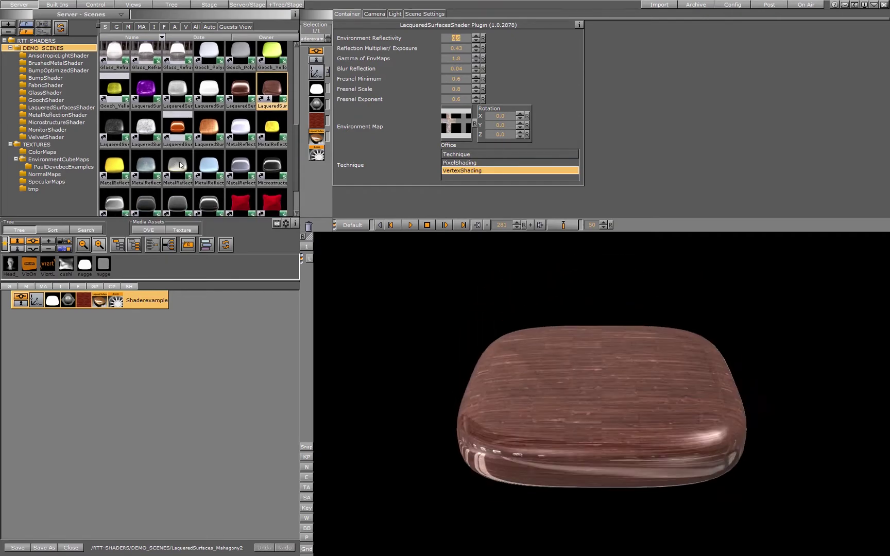
scroll(180, 164, down, 1)
Load MetalReflection_Gold and show its shader: reflectivity 0.25, multiplier 1.1, gamma 1.7, rnl_cross map.
double_click(272, 106)
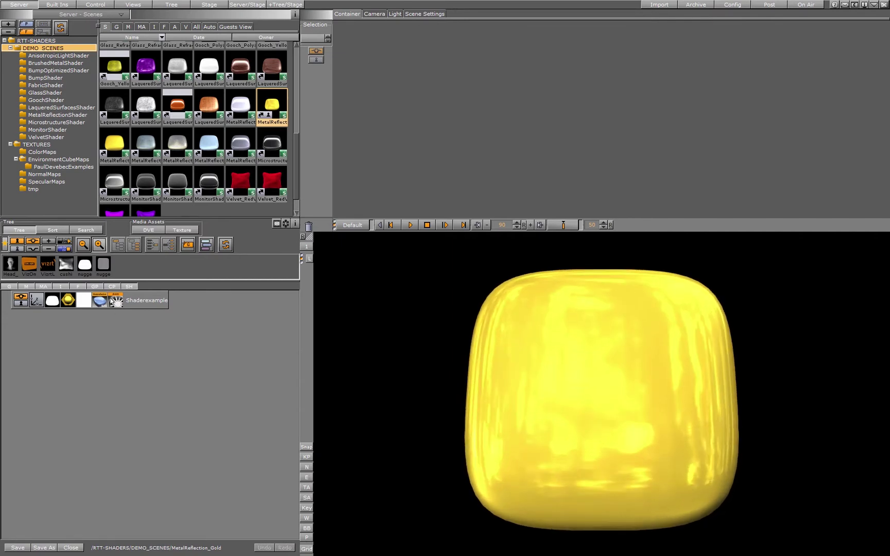
click(100, 300)
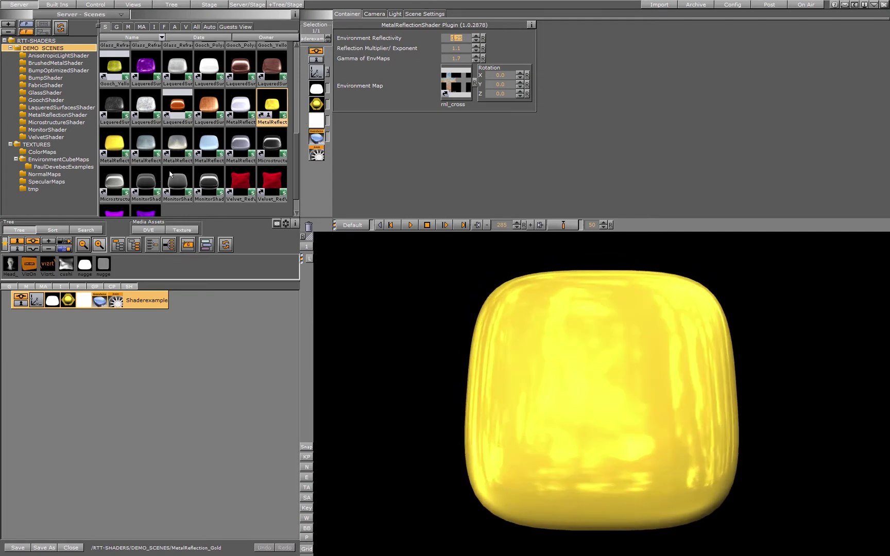
scroll(134, 142, down, 1)
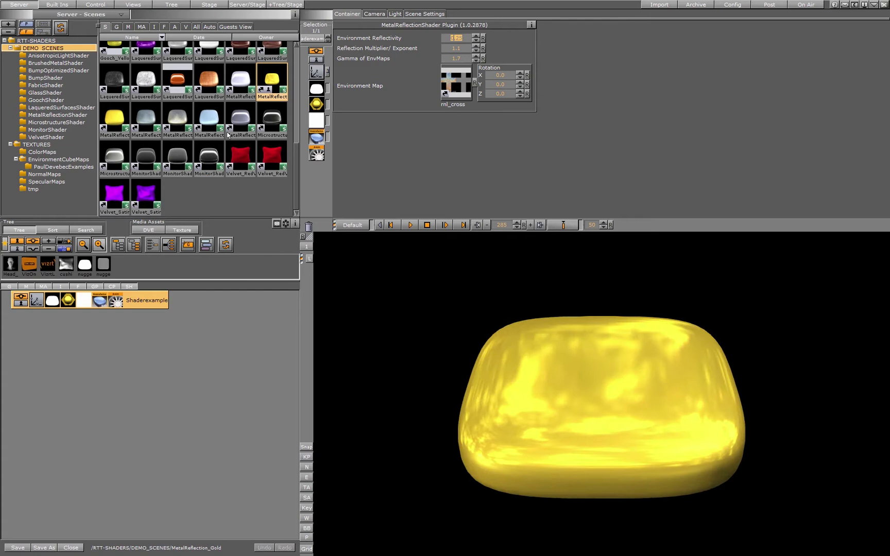
click(116, 157)
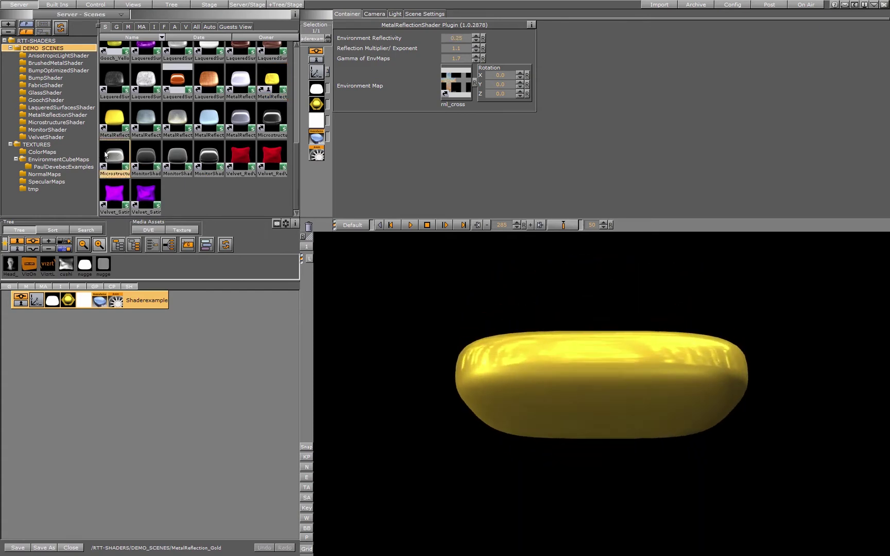
Play the Microstructure_Grainy and Microstructure_Carbon scenes, showing Carbon's Carbon_nml, Binormal_Bump shader settings.
double_click(116, 157)
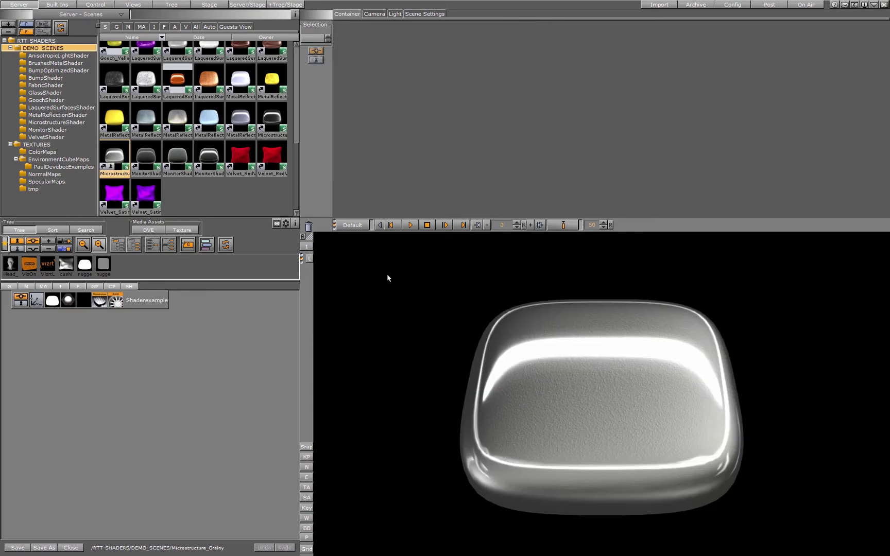
click(410, 225)
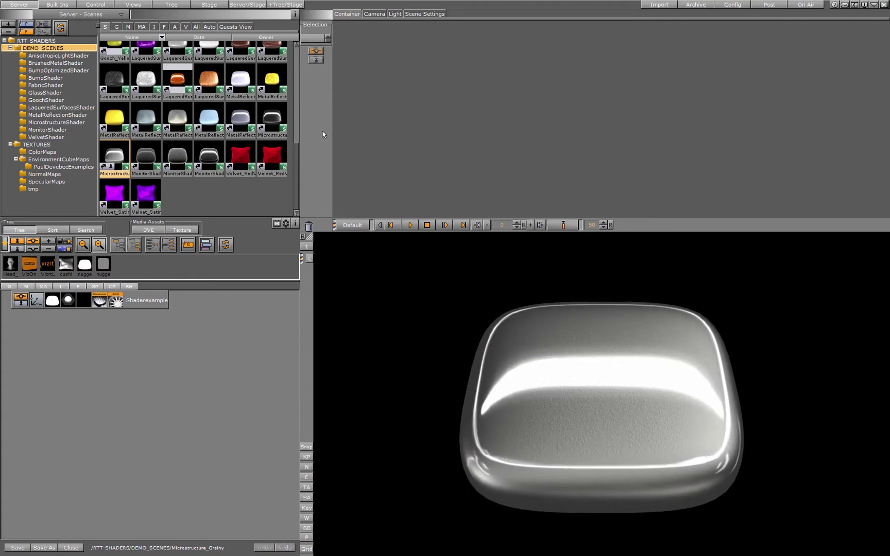
double_click(276, 126)
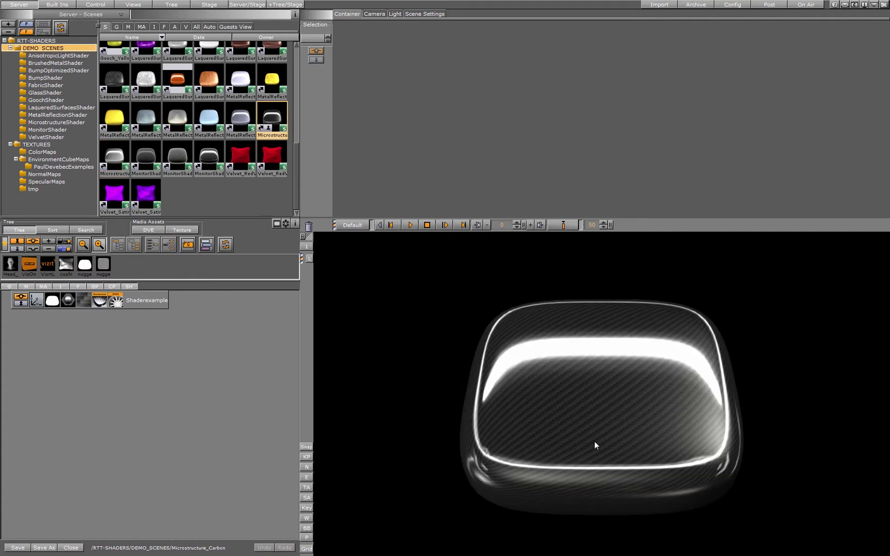
click(410, 226)
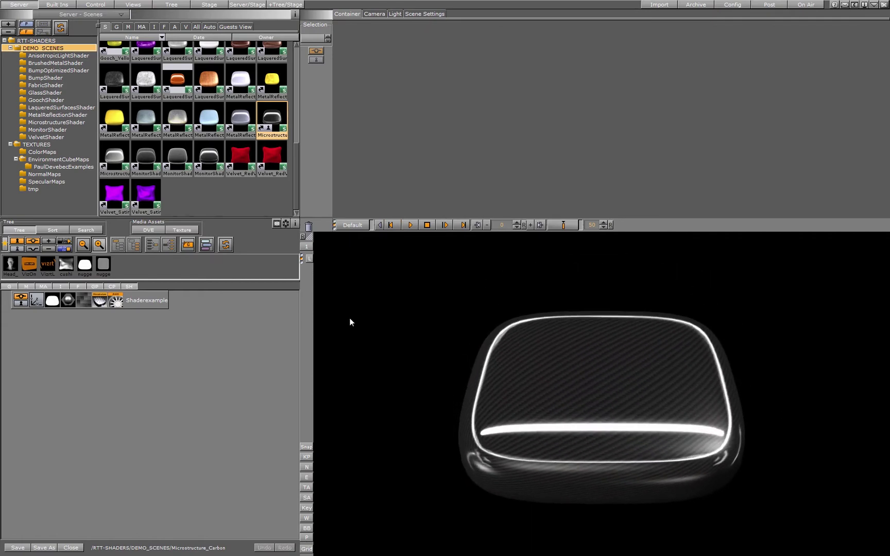
click(85, 301)
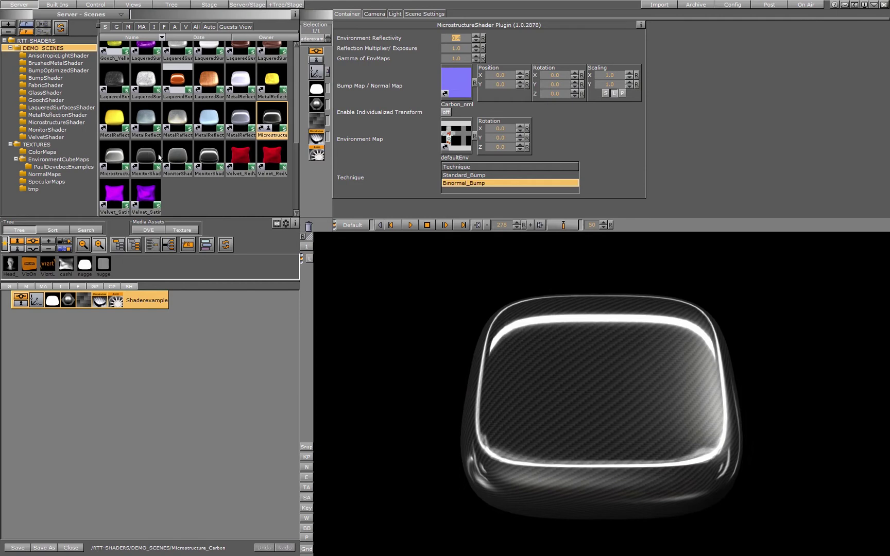
Play MonitorShader_SoftReflection and rotate the example object to inspect its glowing edges.
click(178, 156)
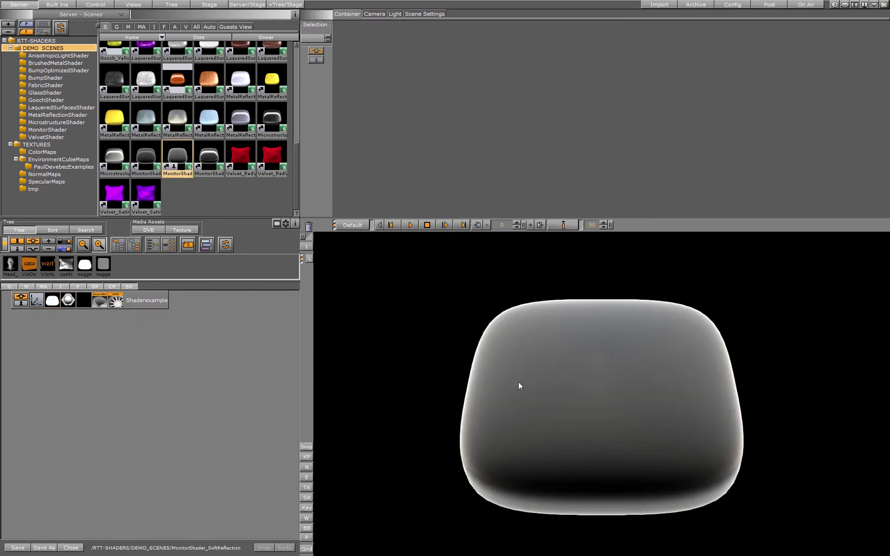
click(409, 225)
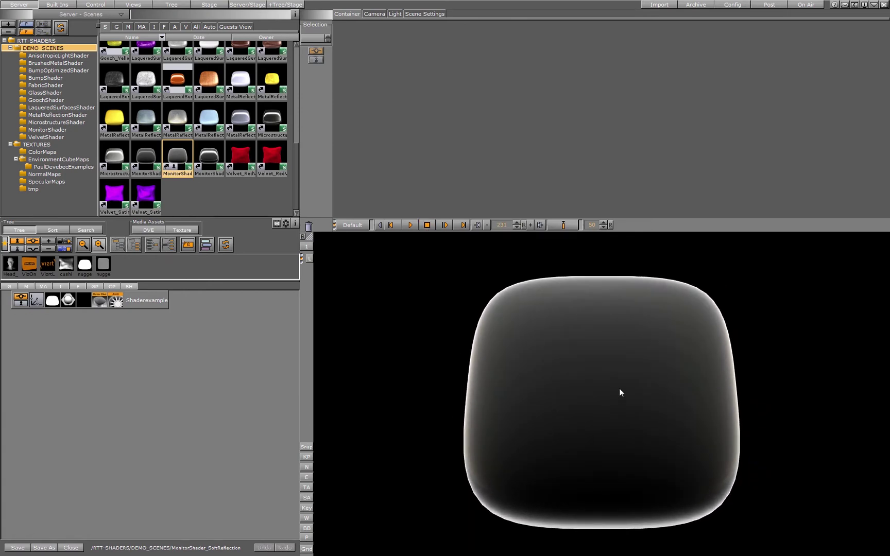
click(620, 393)
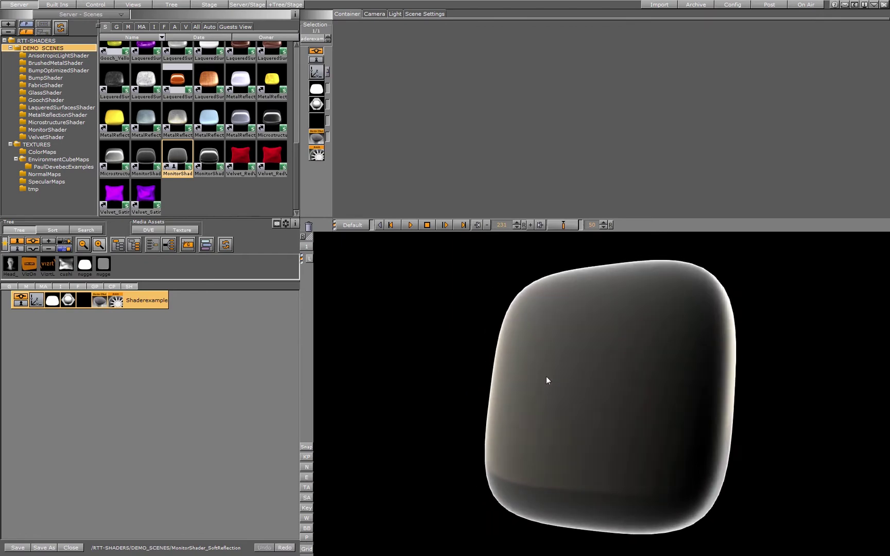
drag(547, 380, 673, 449)
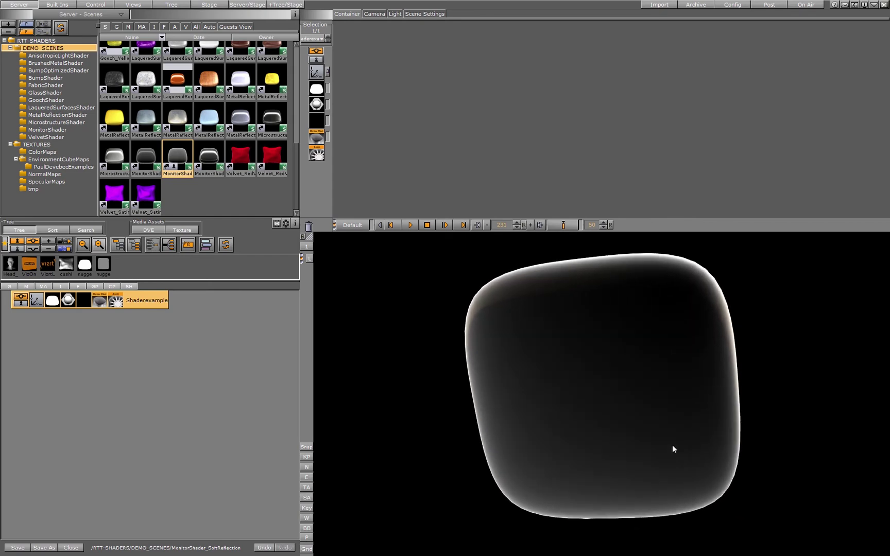
drag(601, 442, 616, 412)
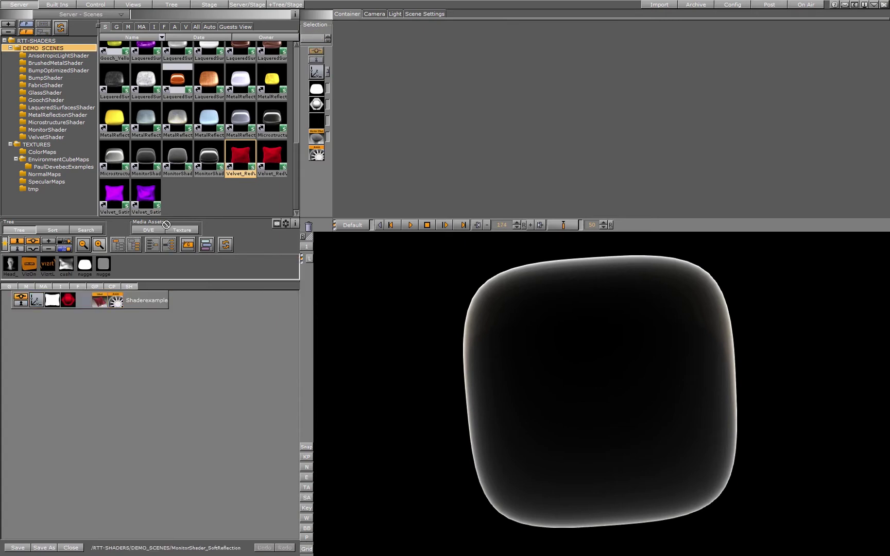
Load Velvet_RedVelvetClean and play its red pillow, with Edge Rolloff 0.6 and Velvet_MultiTexture_Add.
drag(166, 224, 94, 299)
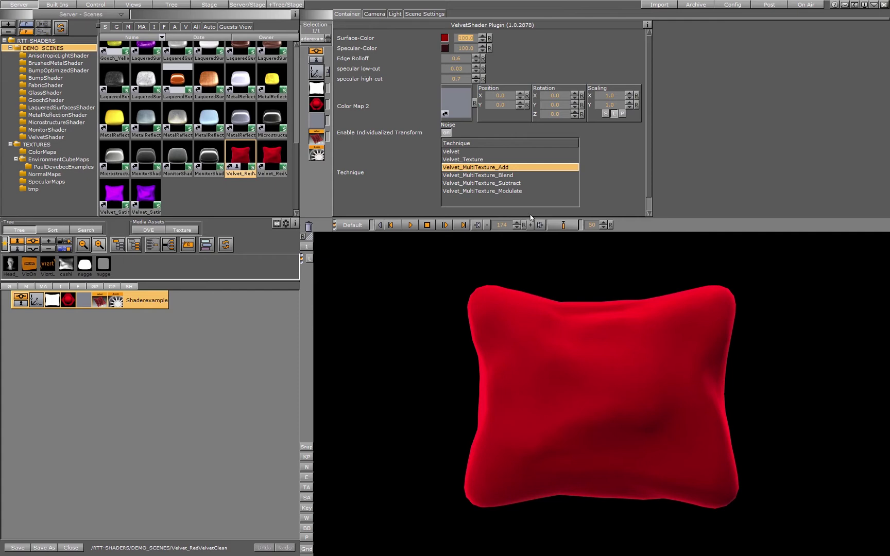
click(409, 226)
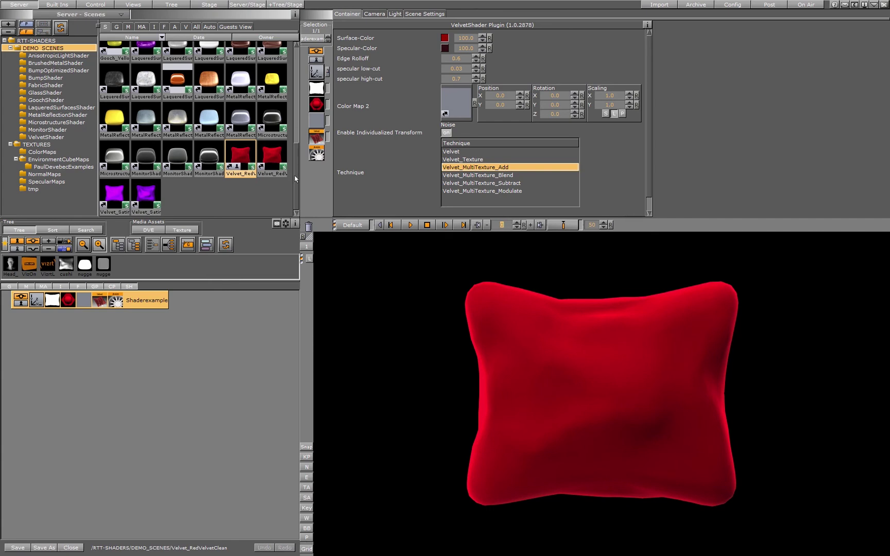
drag(296, 178, 297, 67)
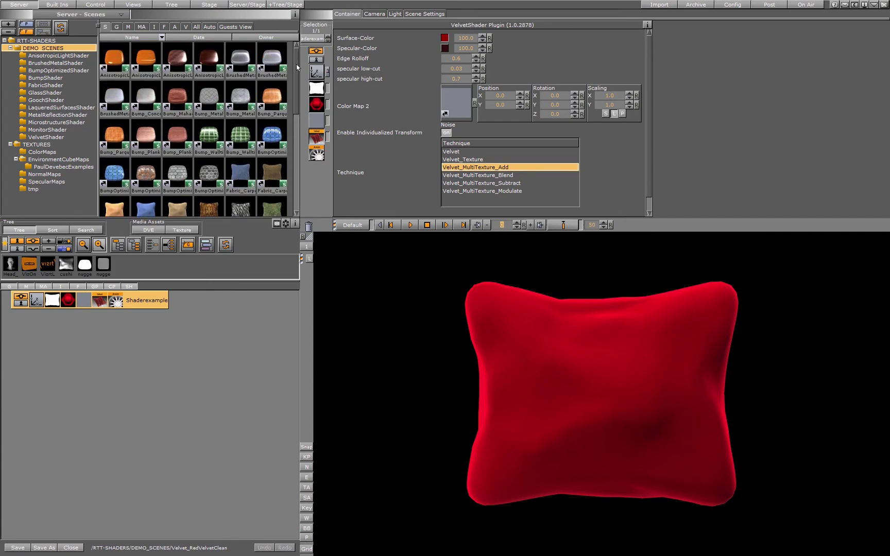
Load Bump_MetalPlate2 and browse its BumpShader settings: Metalplate maps, Binormal_Bump technique.
double_click(247, 102)
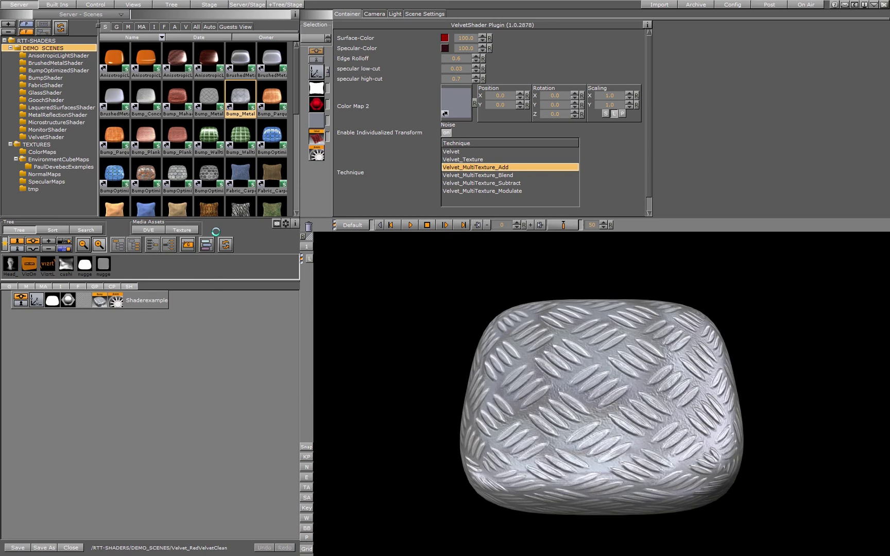
click(97, 302)
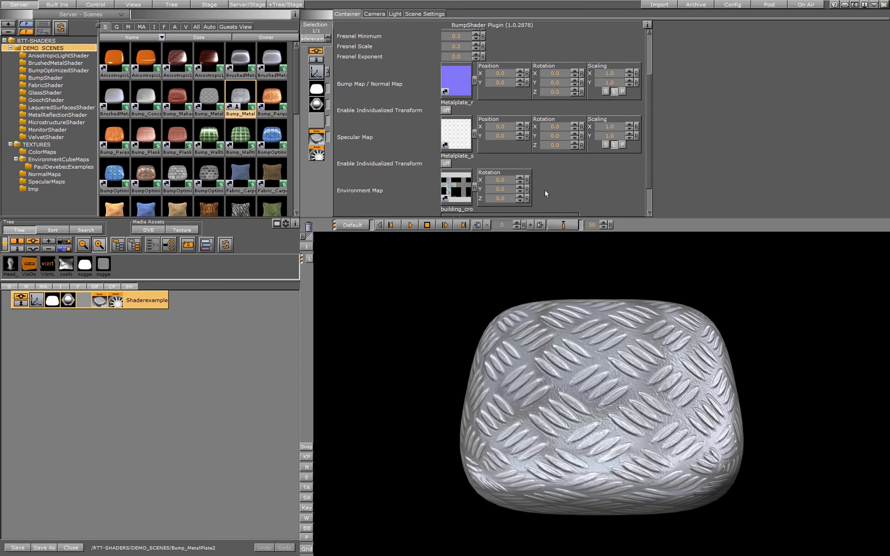
mouse_move(650, 163)
mouse_down()
mouse_move(649, 196)
mouse_move(652, 121)
mouse_move(654, 179)
mouse_up()
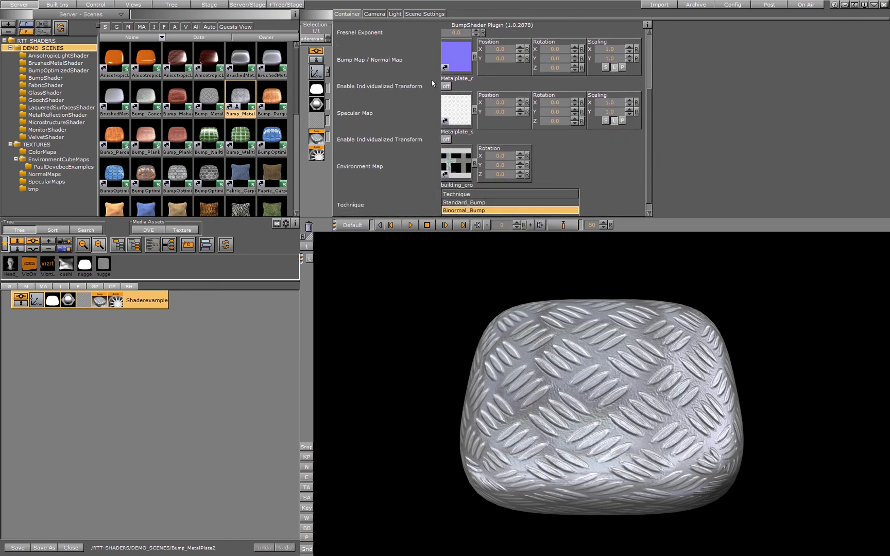